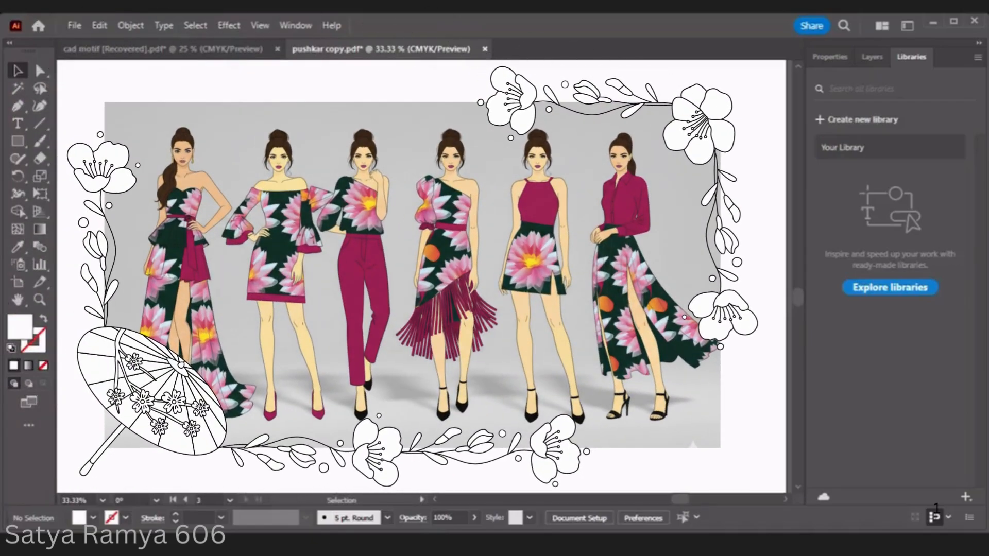
pyautogui.moveTo(297, 92); pyautogui.dragTo(571, 498)
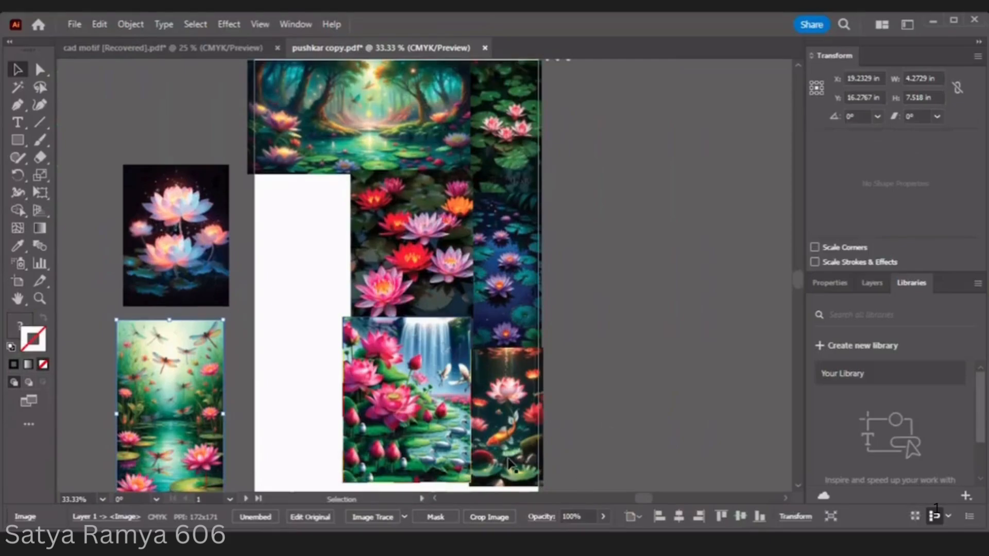
# Step: Shrink the koi and lotus image in the collage's lower corner so its outer edge lines up with the artboard edge
pyautogui.click(513, 465)
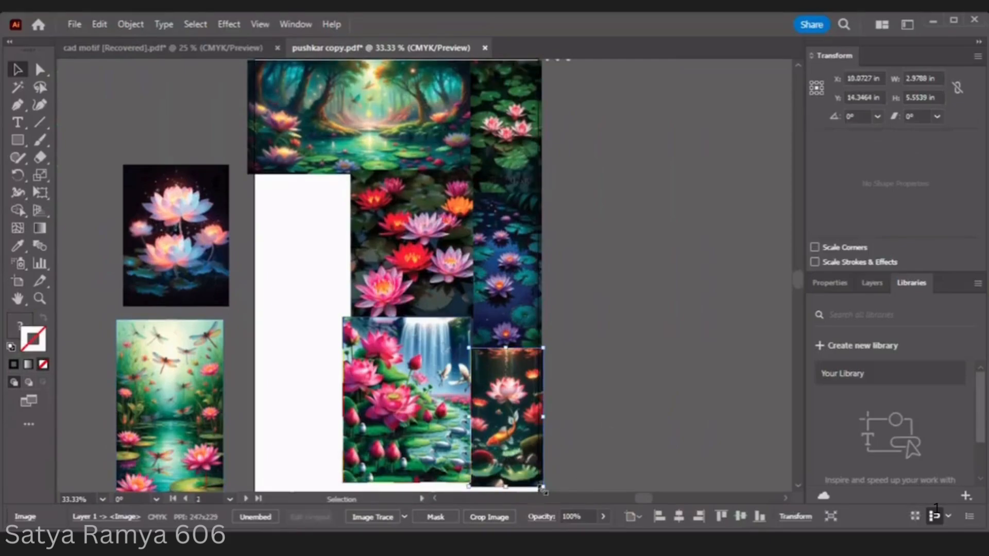
pyautogui.moveTo(544, 489); pyautogui.dragTo(538, 460)
pyautogui.click(572, 423)
pyautogui.scroll(2, 568, 421)
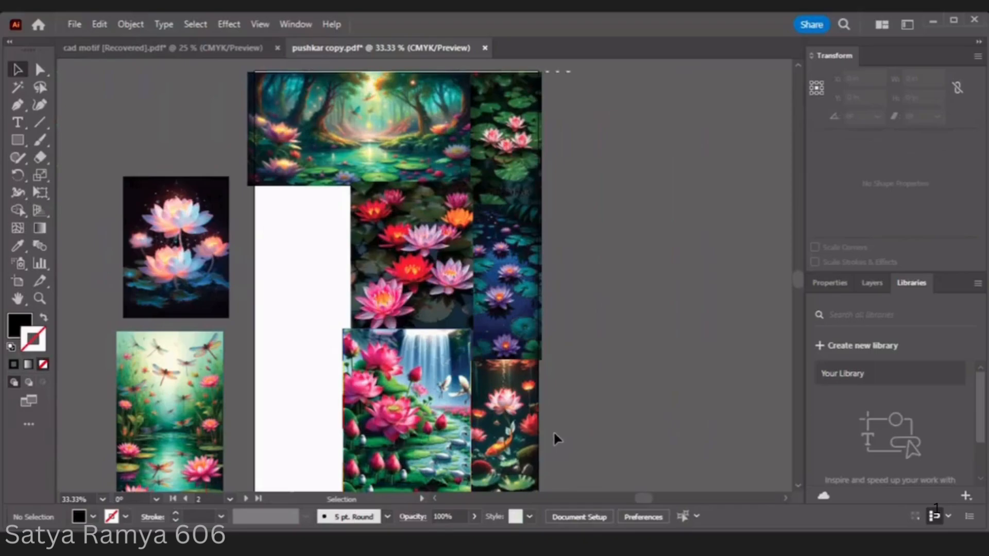
# Step: Move the dark glowing-lotus image into the gap beneath the forest pond image, aligned beside the red water lilies
pyautogui.doubleClick(181, 254)
pyautogui.moveTo(181, 254); pyautogui.dragTo(327, 267)
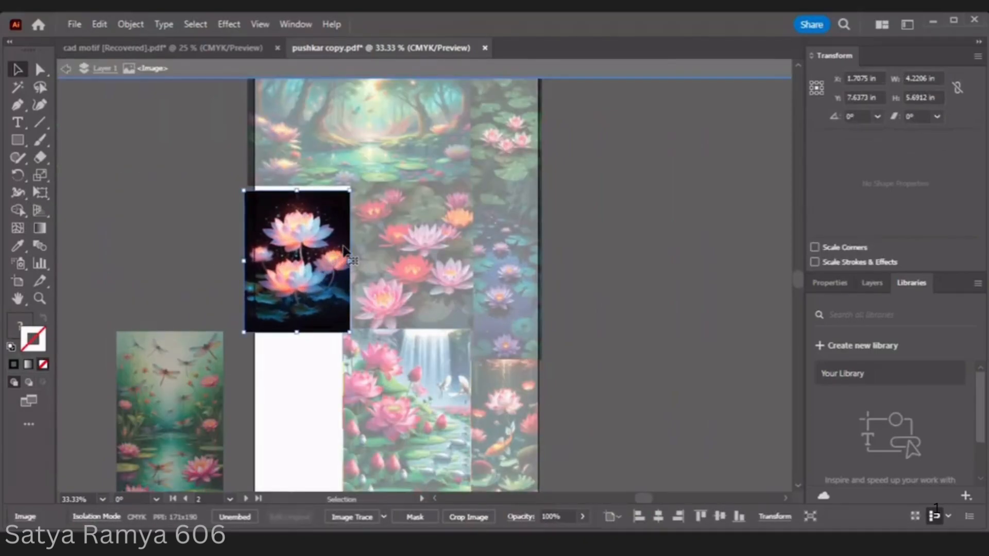
pyautogui.click(481, 63)
pyautogui.doubleClick(298, 217)
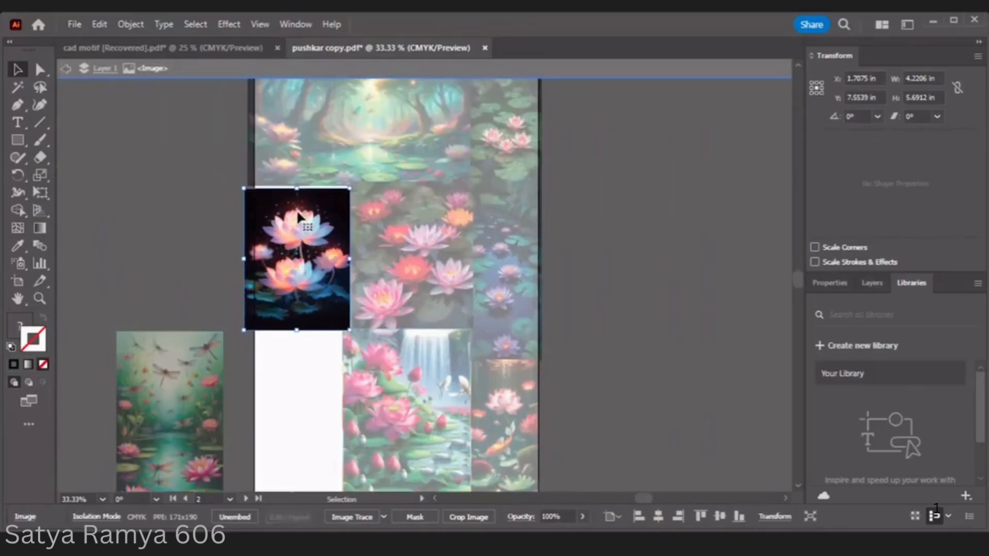
pyautogui.click(431, 75)
pyautogui.moveTo(298, 263); pyautogui.dragTo(297, 258)
pyautogui.click(197, 228)
# Step: Fit the green dragonfly pond image below the glowing lotus and shift the waterfall lotus image slightly down beside it
pyautogui.click(180, 392)
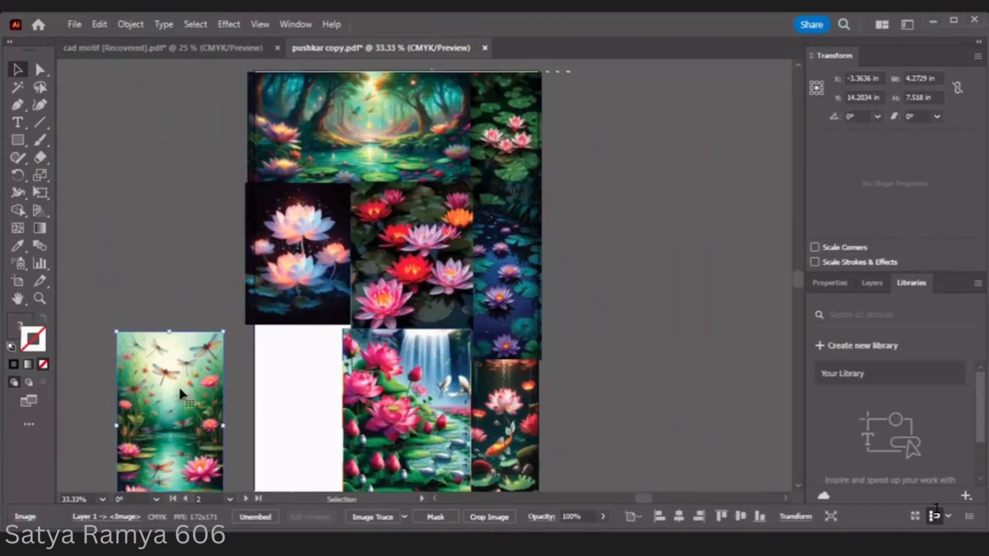
pyautogui.moveTo(179, 390); pyautogui.dragTo(280, 381)
pyautogui.moveTo(361, 407)
pyautogui.mouseDown()
pyautogui.moveTo(404, 412)
pyautogui.moveTo(360, 425)
pyautogui.mouseUp()
pyautogui.click(285, 427)
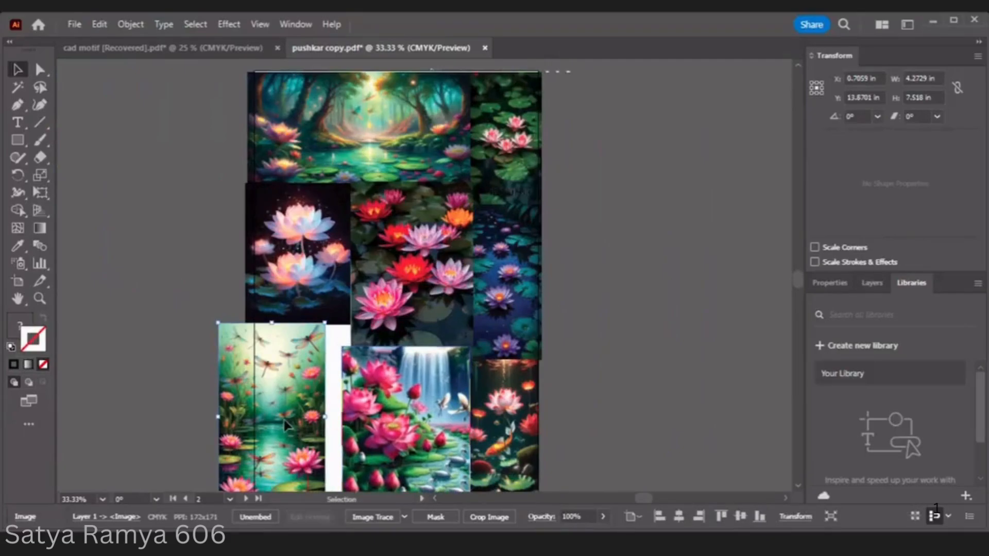
pyautogui.moveTo(285, 426); pyautogui.dragTo(313, 425)
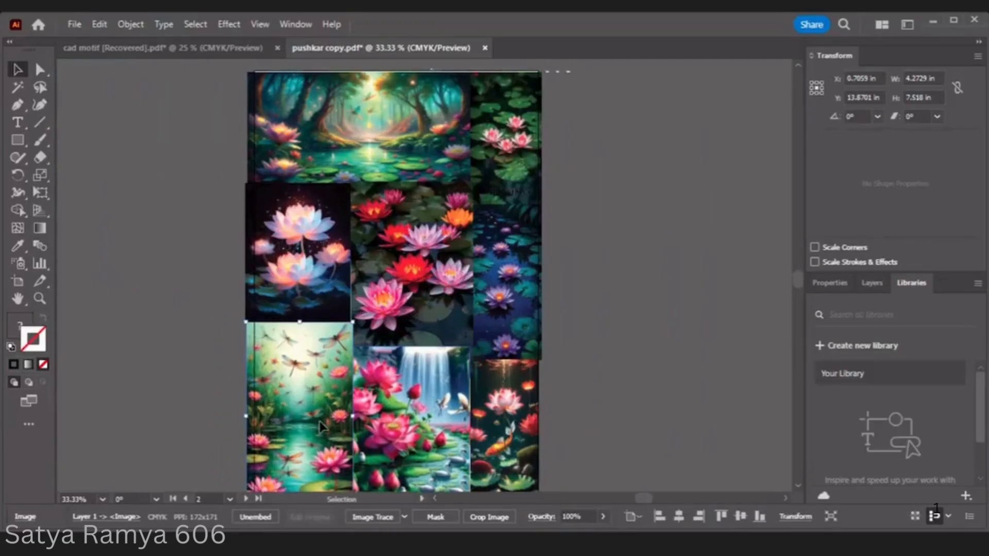
pyautogui.click(570, 379)
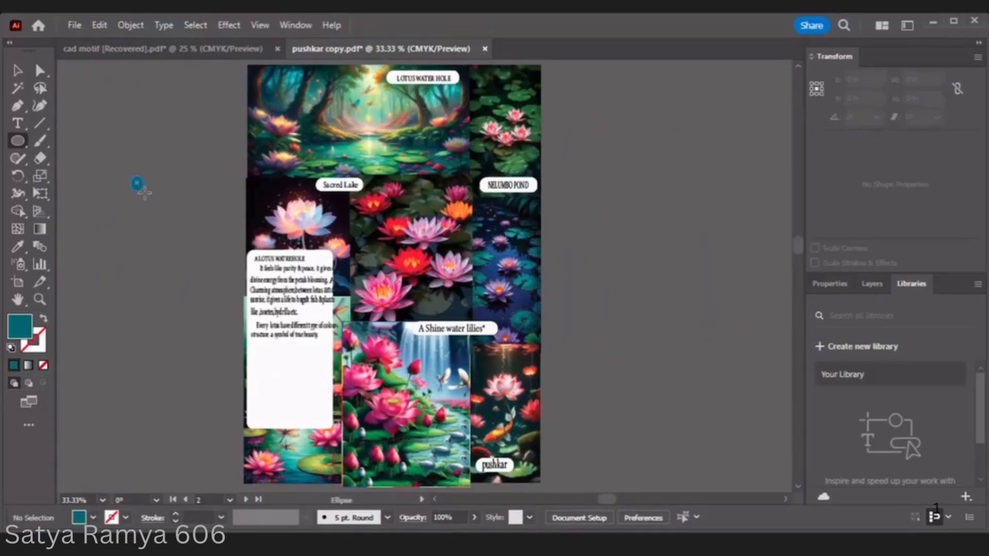
# Step: Draw a teal ellipse about 0.86 by 0.97 in outside the artboard and move it onto the white text panel
pyautogui.moveTo(145, 193); pyautogui.dragTo(154, 201)
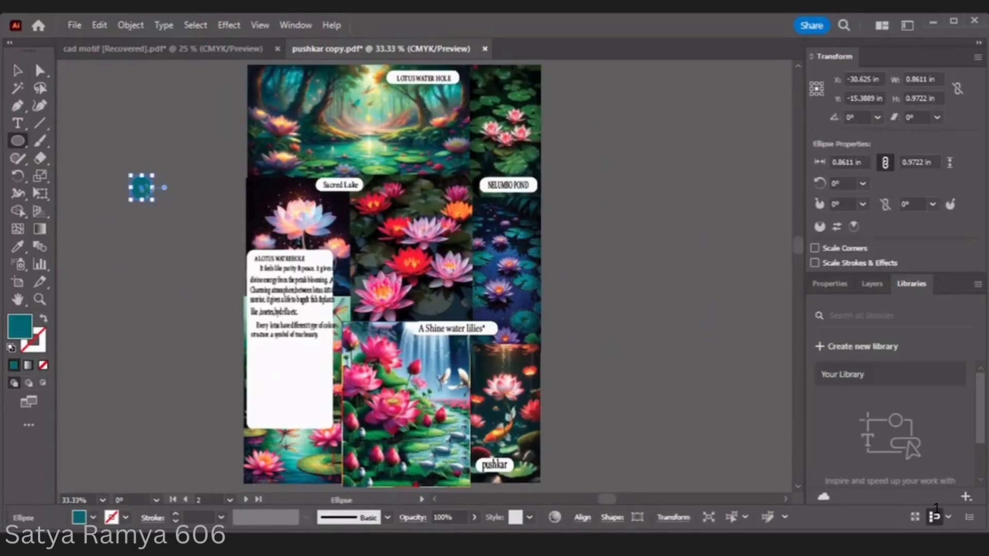
pyautogui.click(16, 70)
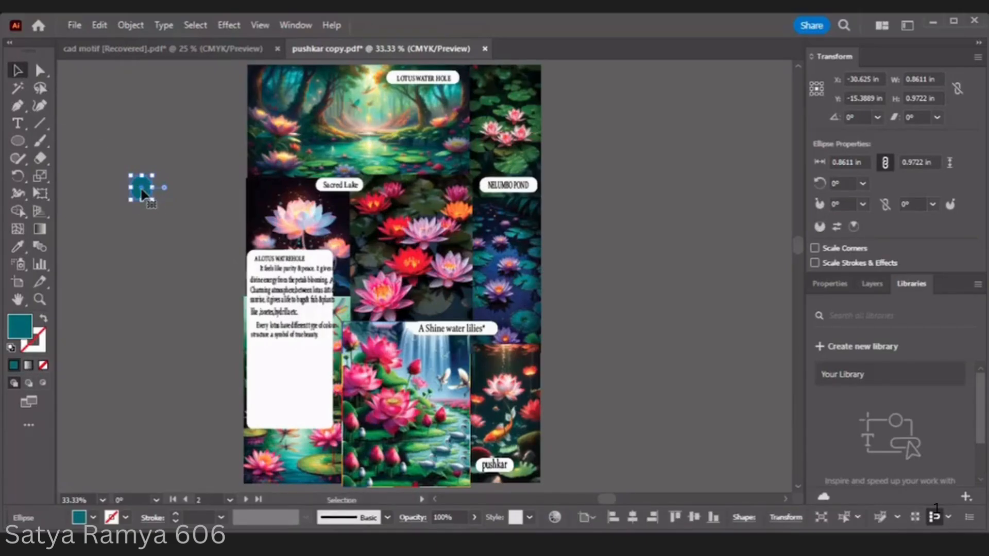
pyautogui.moveTo(145, 191); pyautogui.dragTo(288, 360)
pyautogui.click(300, 356)
pyautogui.click(315, 370)
pyautogui.click(116, 316)
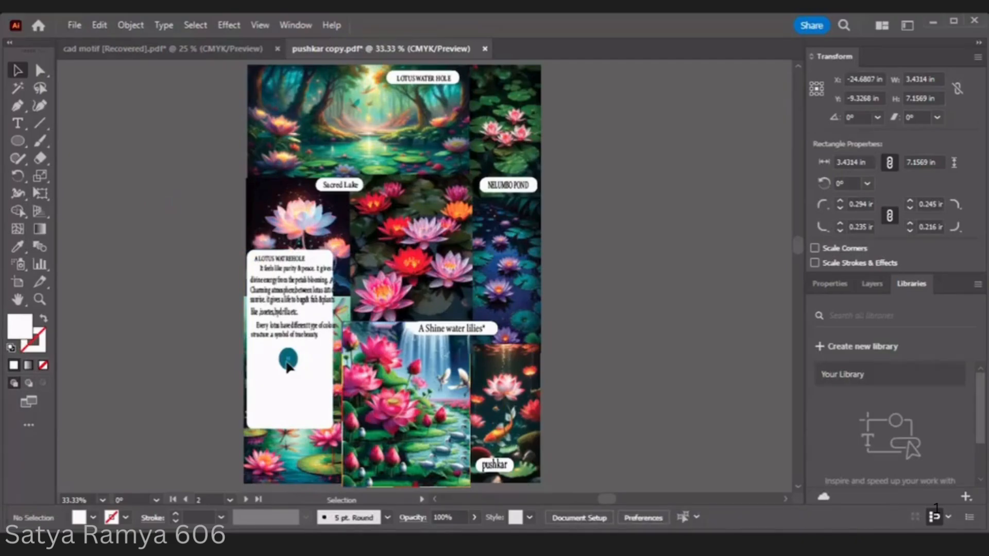
# Step: Move the teal ellipse back outside the artboard and place a duplicate beside it
pyautogui.click(290, 362)
pyautogui.moveTo(290, 361); pyautogui.dragTo(160, 339)
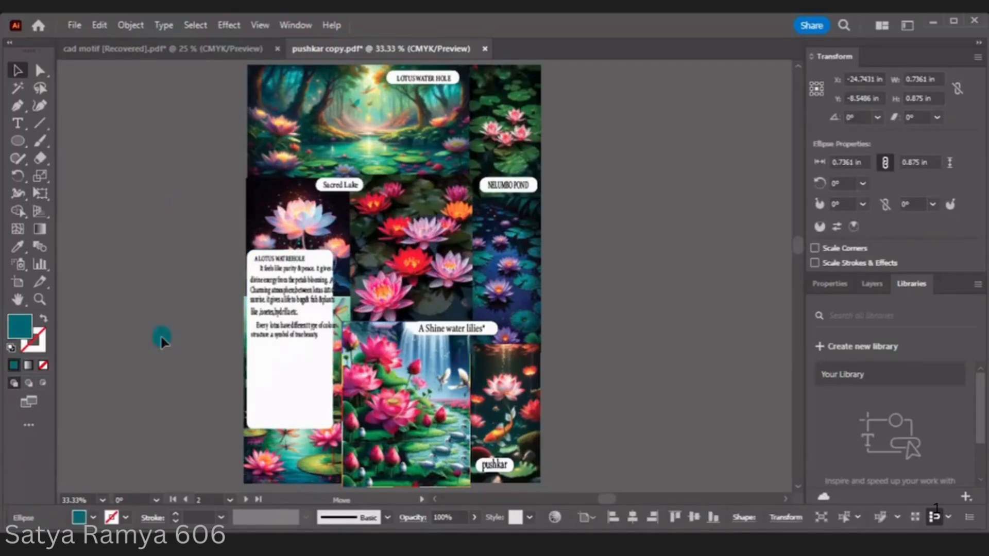
pyautogui.press('a')
pyautogui.moveTo(160, 340); pyautogui.dragTo(216, 352)
pyautogui.click(165, 366)
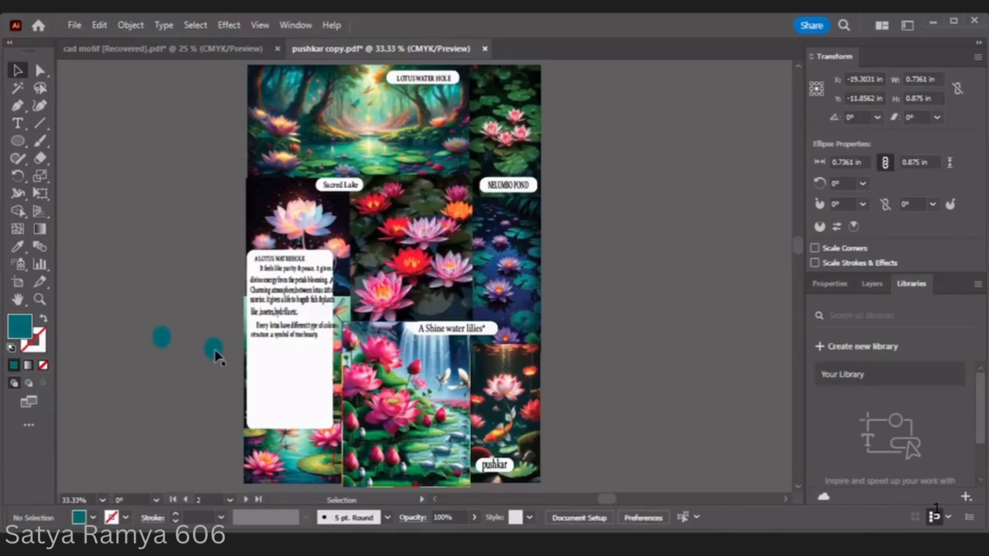
# Step: Shrink the duplicate ellipse to about 0.56 by 0.79 in and place a copy of it directly above
pyautogui.moveTo(222, 361); pyautogui.dragTo(220, 360)
pyautogui.press('a')
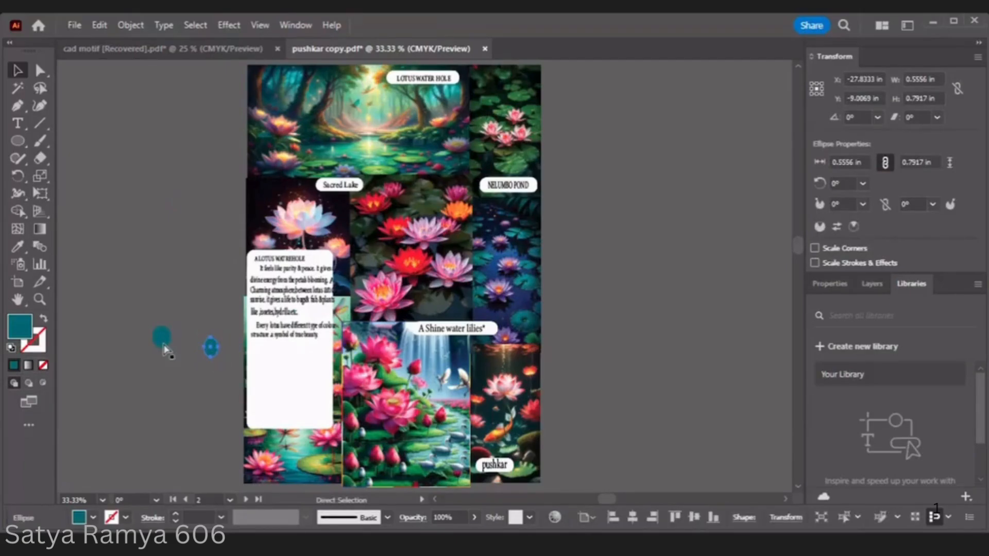
pyautogui.press('v')
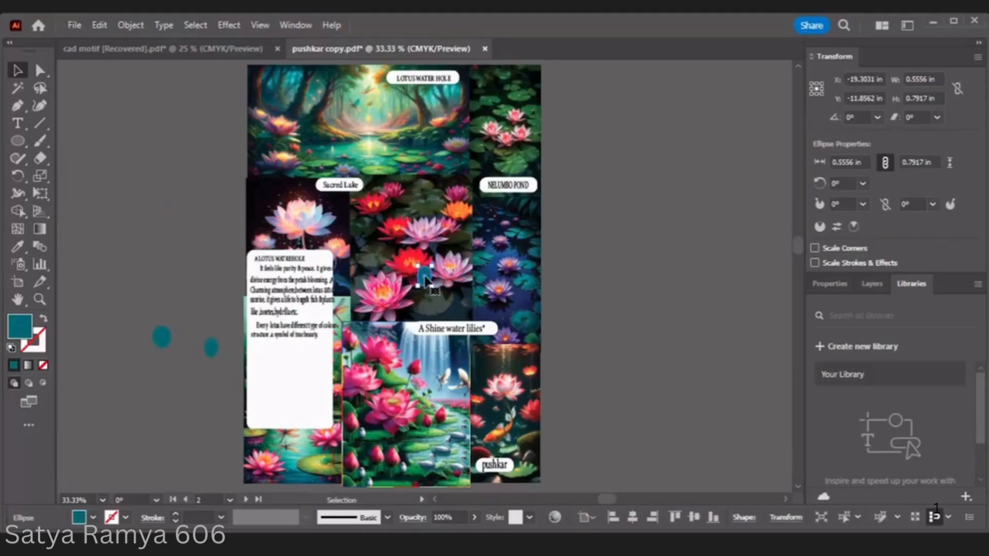
pyautogui.moveTo(435, 279); pyautogui.dragTo(208, 313)
# Step: Reduce the original ellipse to about 0.60 by 0.72 in and stack it above the other two as a column
pyautogui.click(162, 335)
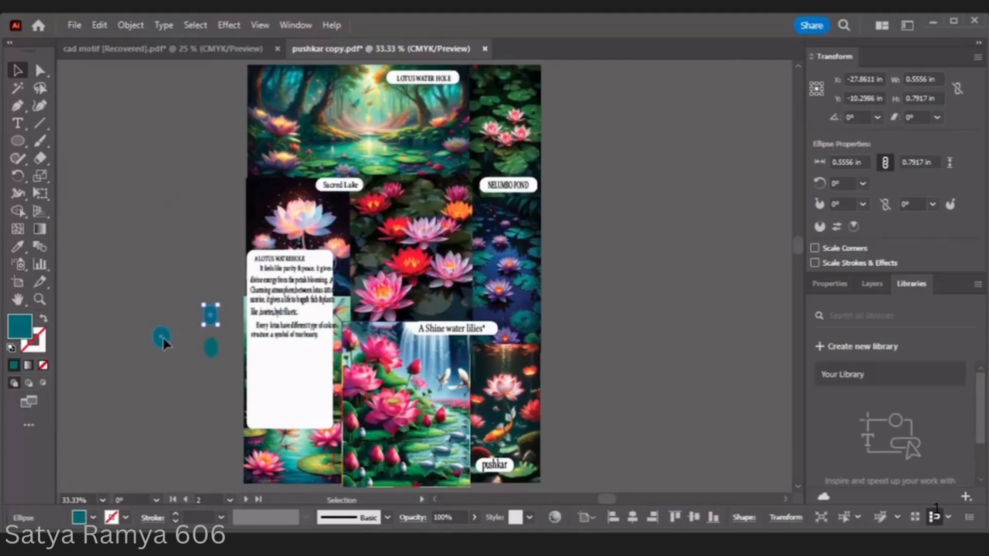
pyautogui.moveTo(171, 347); pyautogui.dragTo(225, 364)
pyautogui.press('a')
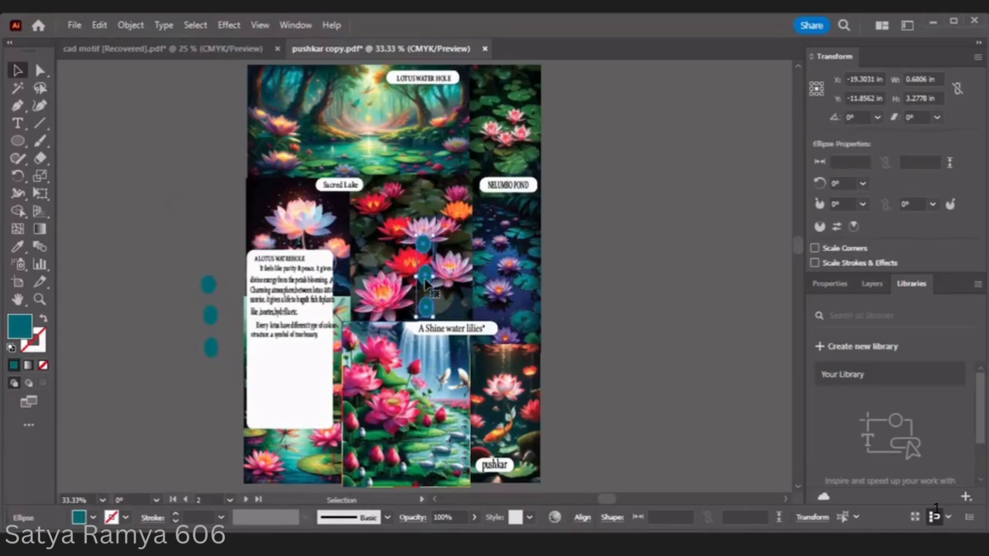
# Step: Place two copies of the three-ellipse column beside it to form a three-by-three grid of teal ellipses
pyautogui.moveTo(211, 319); pyautogui.dragTo(184, 324)
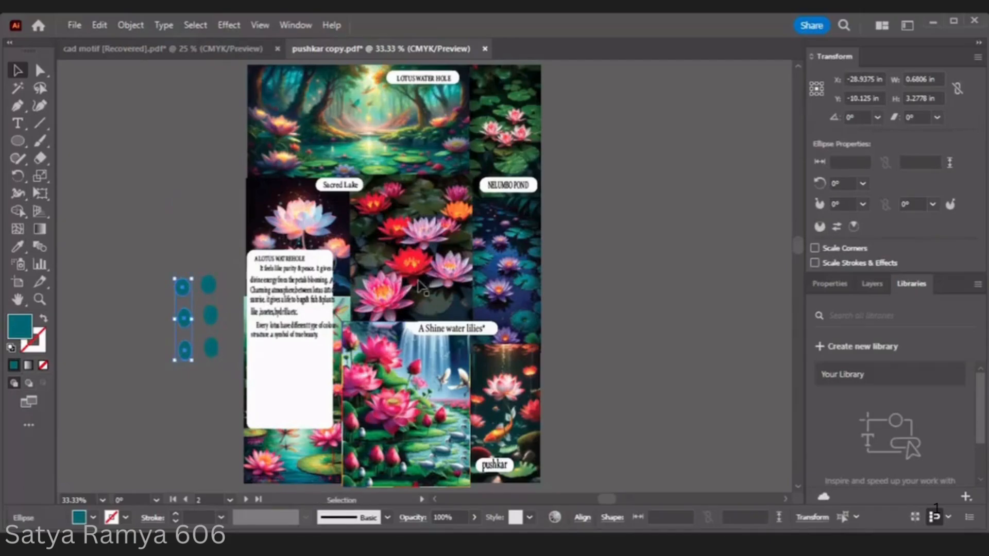
pyautogui.press('a')
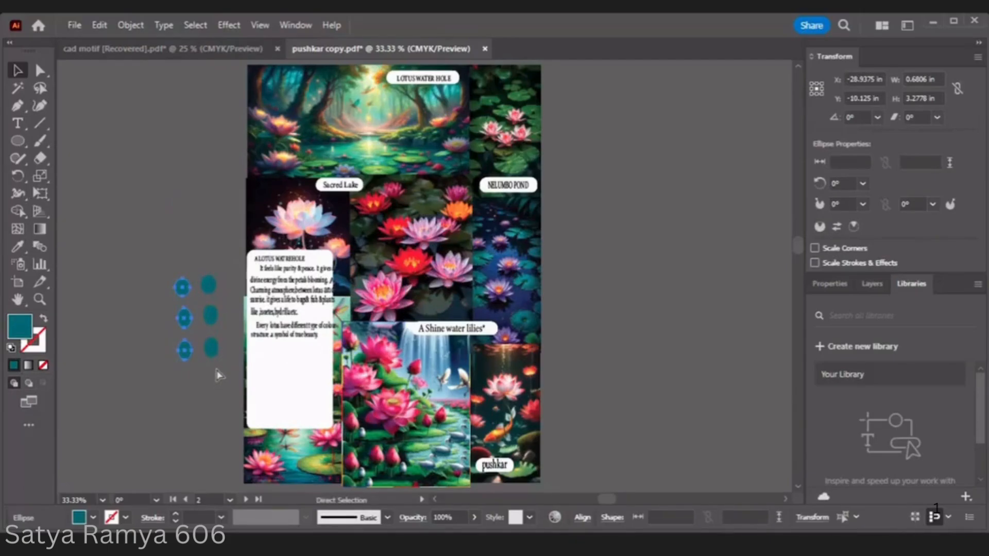
pyautogui.hotkey('ctrl', 'v')
pyautogui.press('v')
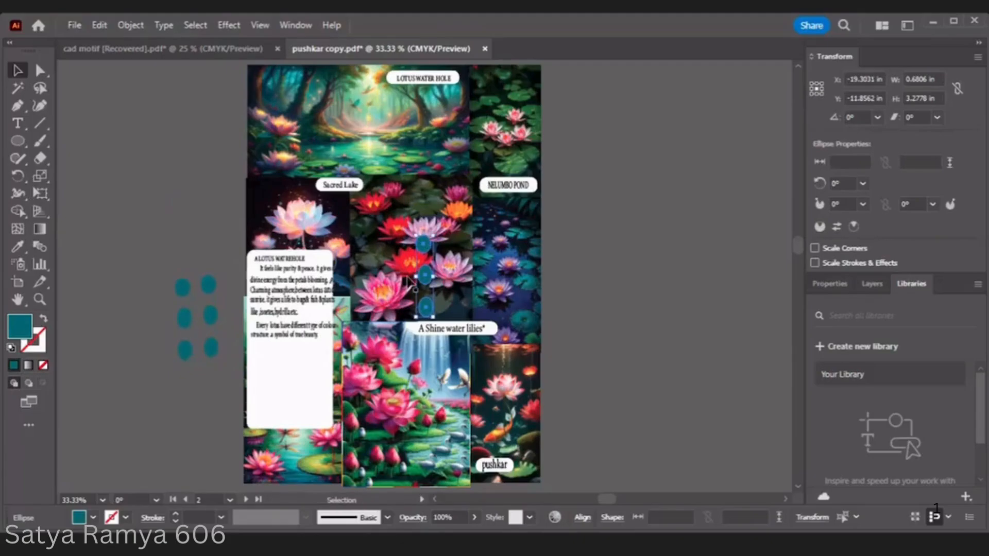
pyautogui.moveTo(427, 282); pyautogui.dragTo(160, 321)
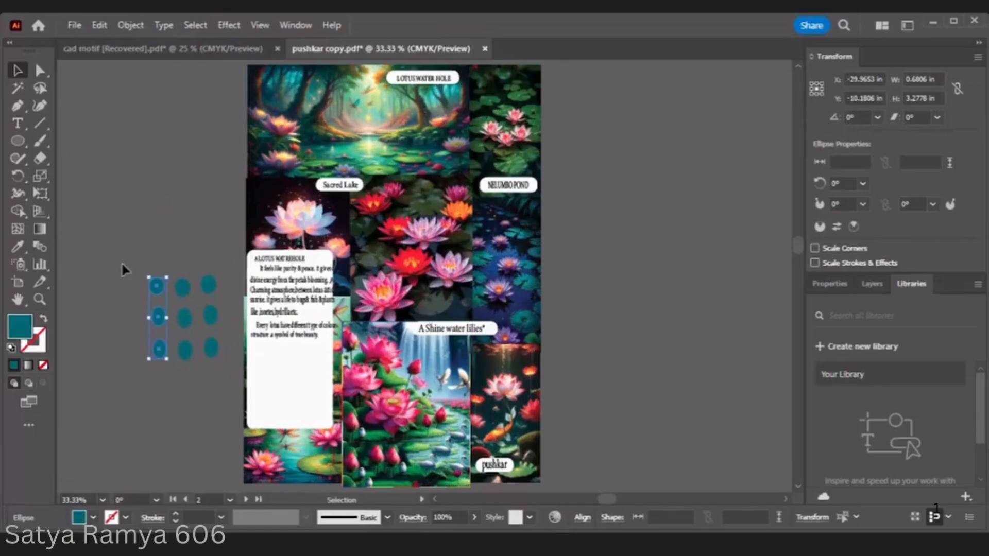
# Step: Select all nine ellipses and move them into the empty space below the text on the white panel
pyautogui.moveTo(224, 369); pyautogui.dragTo(146, 274)
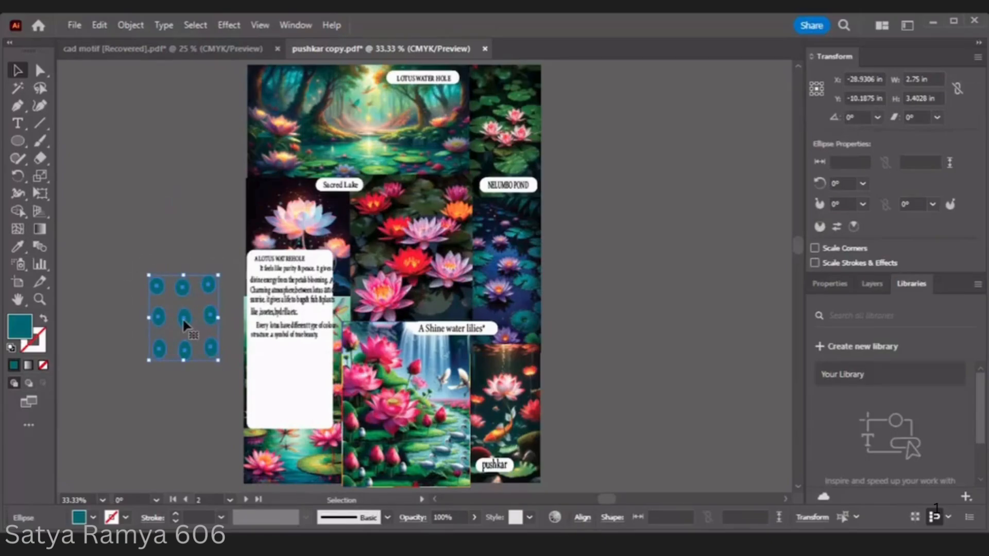
pyautogui.moveTo(183, 317); pyautogui.dragTo(295, 390)
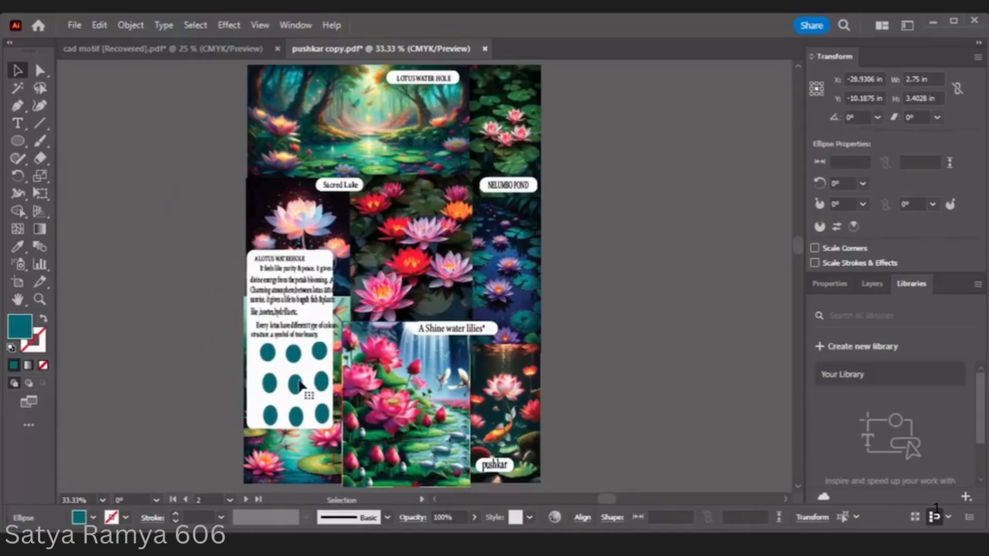
pyautogui.click(567, 375)
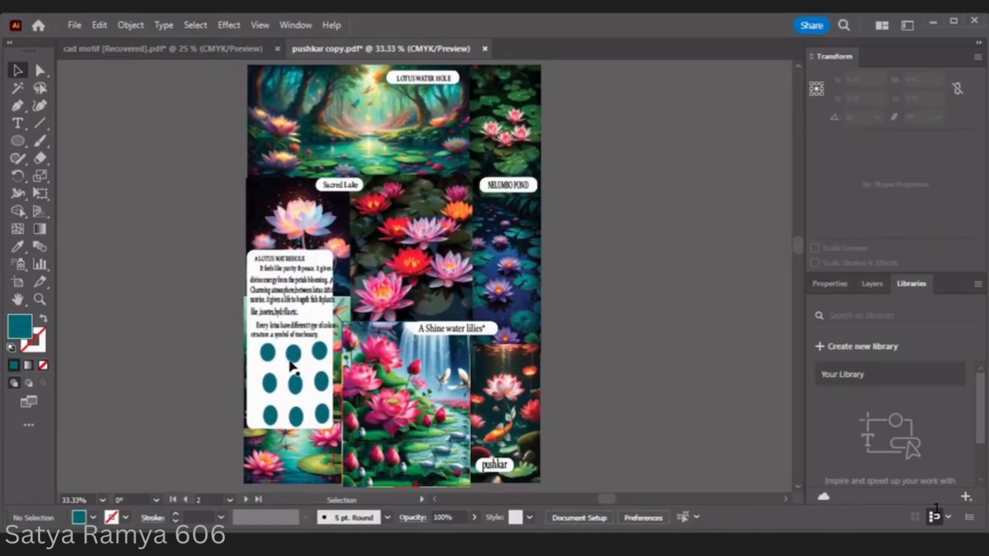
# Step: Recolour the first ellipse of the top row crimson, sampling a lotus in the waterfall image with the Eyedropper
pyautogui.click(267, 352)
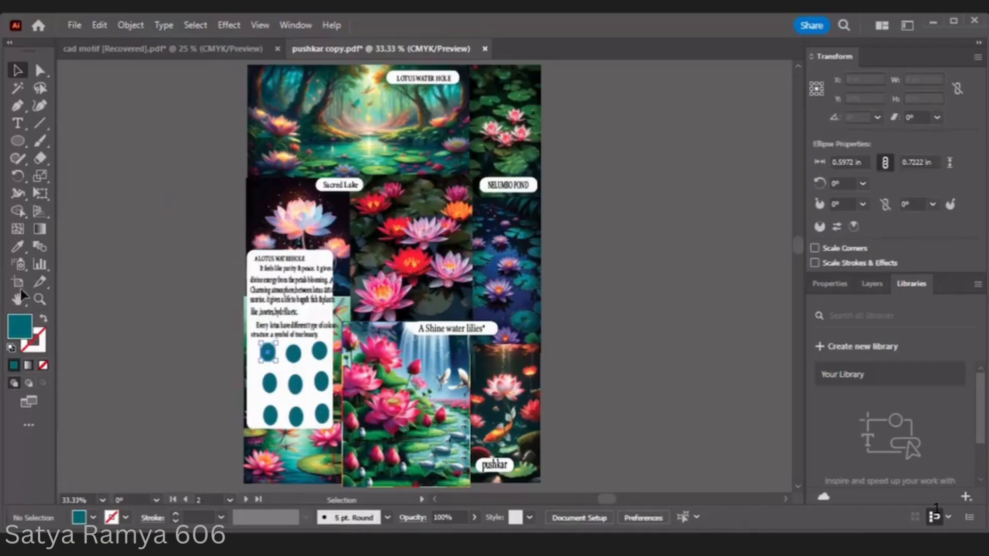
pyautogui.click(18, 247)
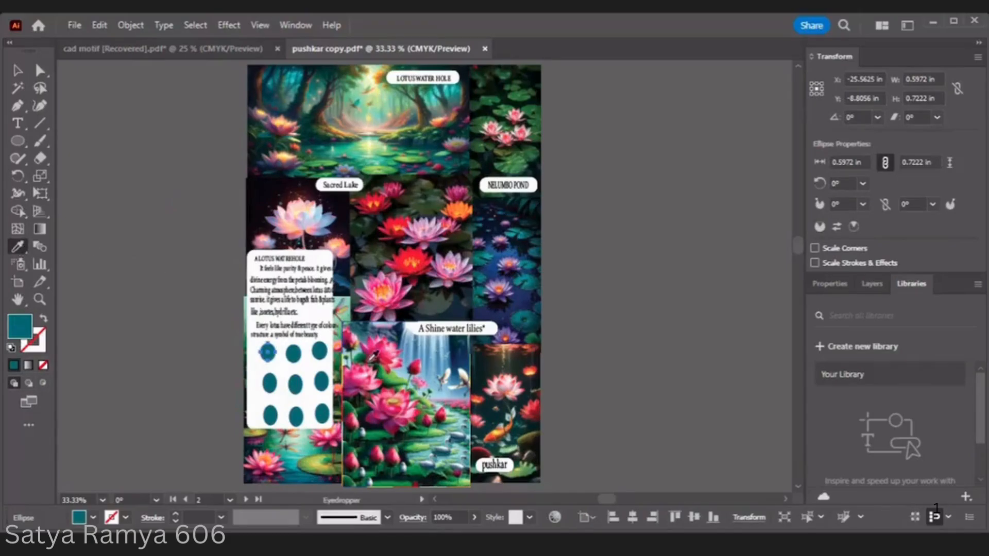
pyautogui.click(375, 372)
pyautogui.click(17, 71)
# Step: Recolour the middle ellipse of the top row muted purple, sampling the water lilies image with the Eyedropper
pyautogui.click(293, 353)
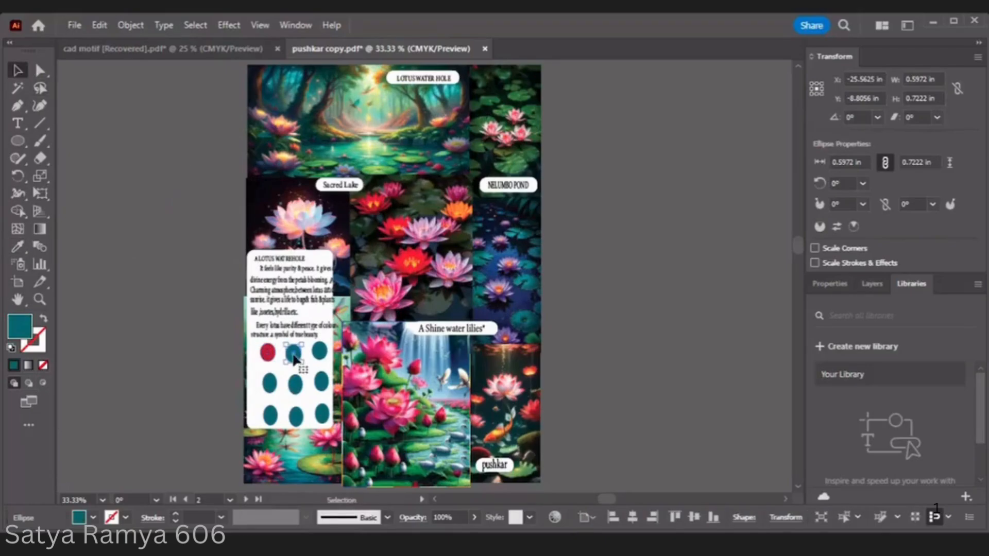
pyautogui.click(18, 246)
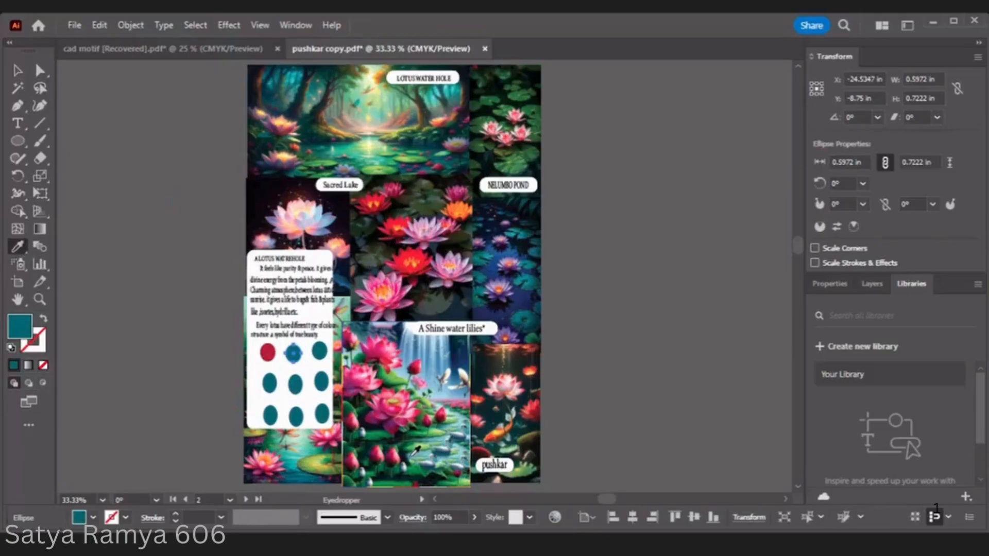
pyautogui.click(394, 312)
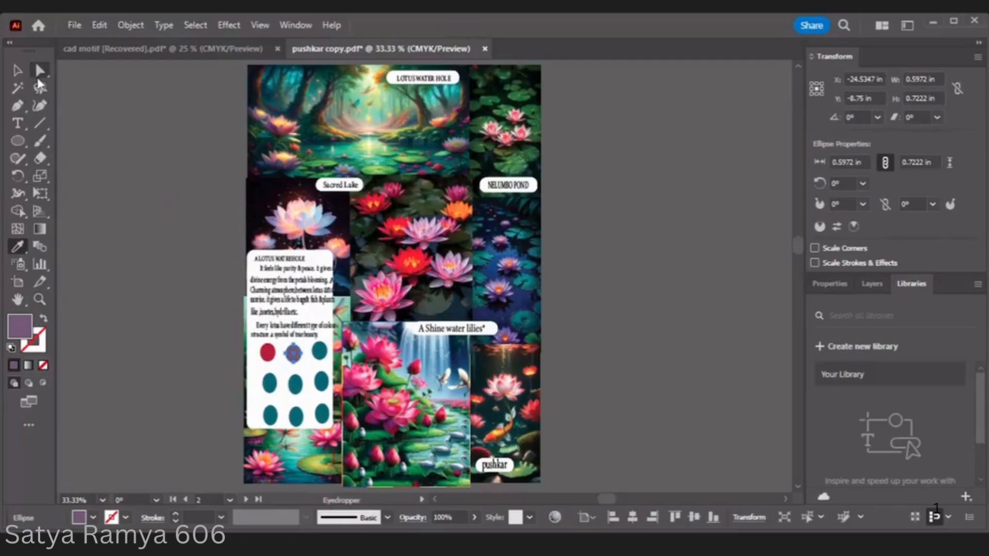
pyautogui.click(20, 74)
# Step: Recolour the last ellipse of the top row bright red using a colour sampled with the Eyedropper
pyautogui.click(325, 350)
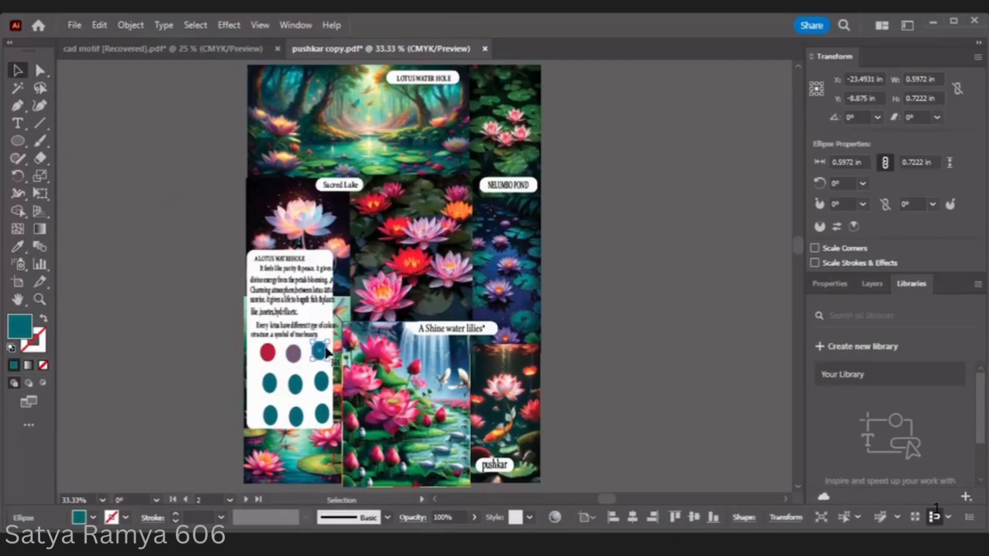
pyautogui.click(18, 247)
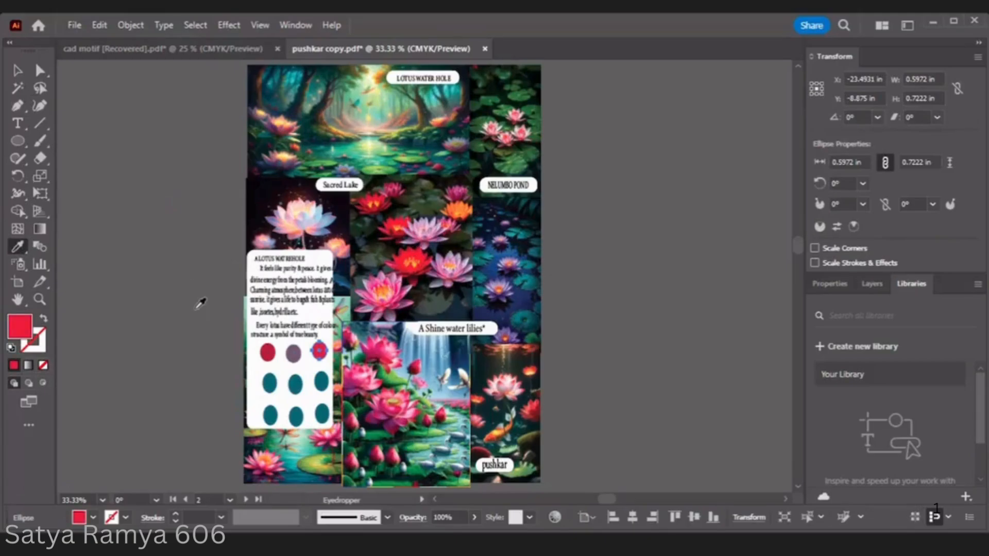
pyautogui.click(18, 71)
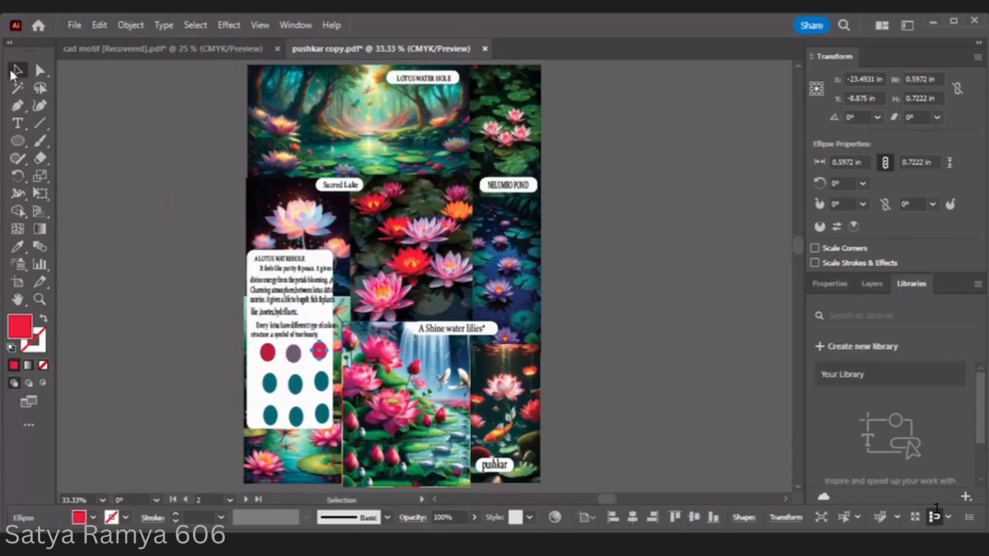
# Step: Recolour the first ellipse of the middle row dark grey-green using a colour sampled with the Eyedropper
pyautogui.click(269, 384)
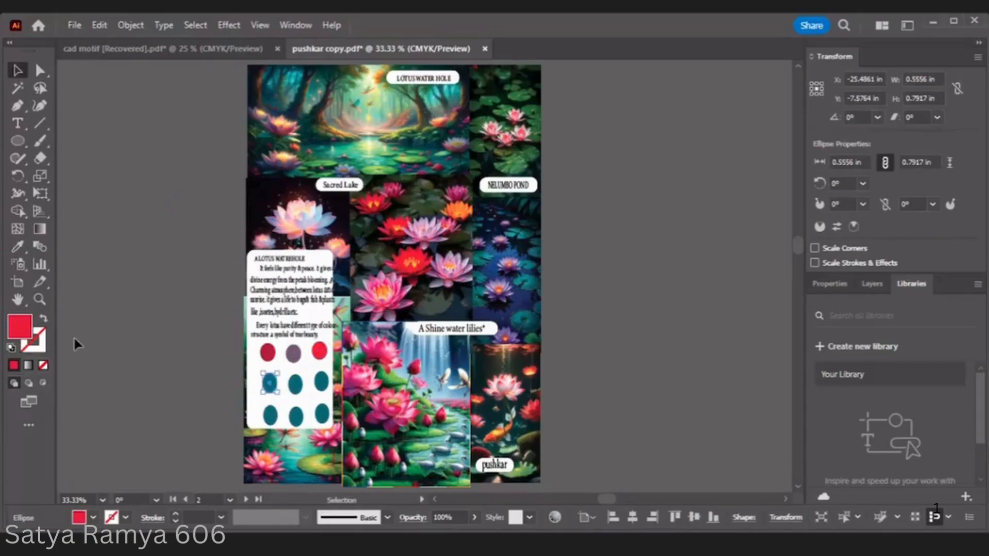
pyautogui.click(18, 249)
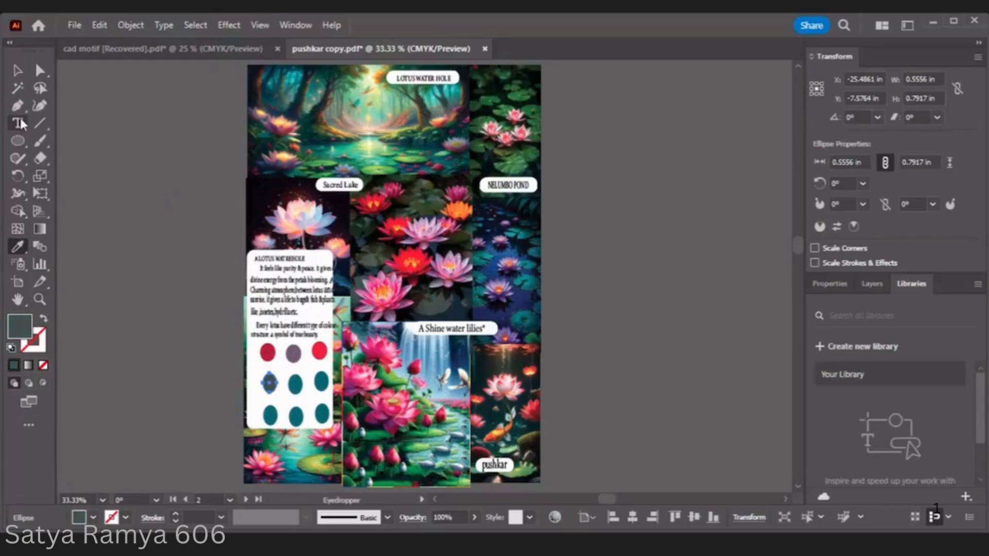
# Step: Recolour the middle ellipse of the middle row a brighter teal using a colour sampled with the Eyedropper
pyautogui.click(17, 71)
pyautogui.click(296, 384)
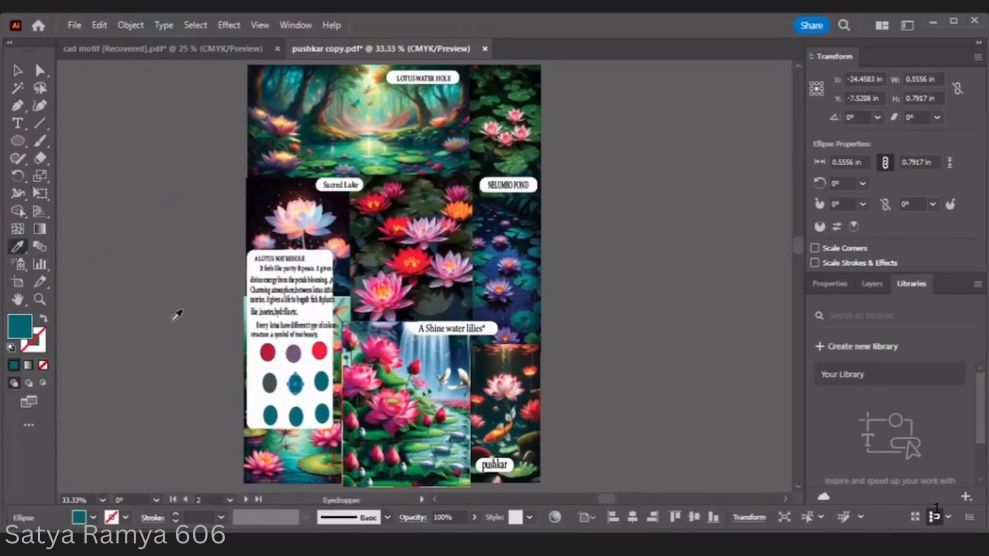
pyautogui.click(525, 310)
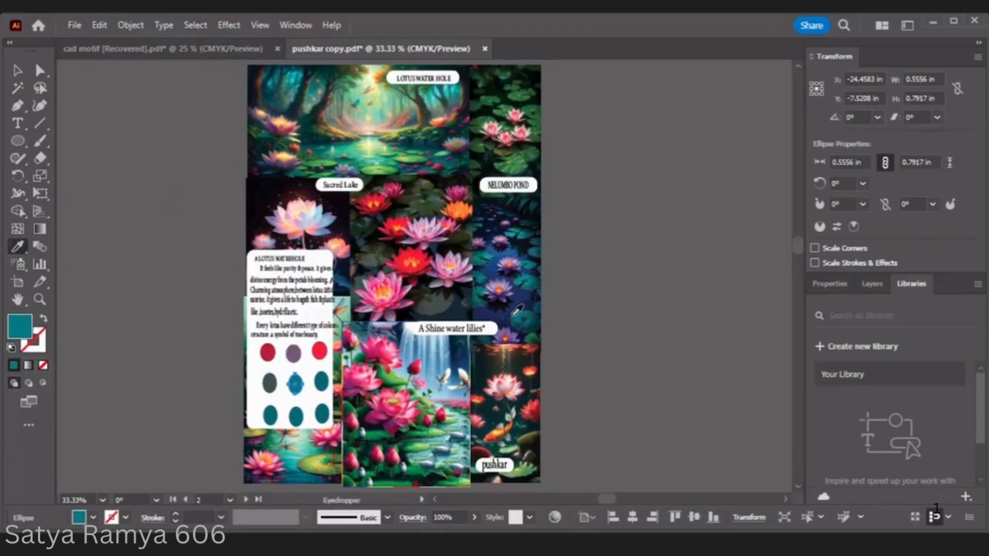
# Step: Recolour the last ellipse of the middle row violet-blue using a colour sampled with the Eyedropper
pyautogui.click(19, 69)
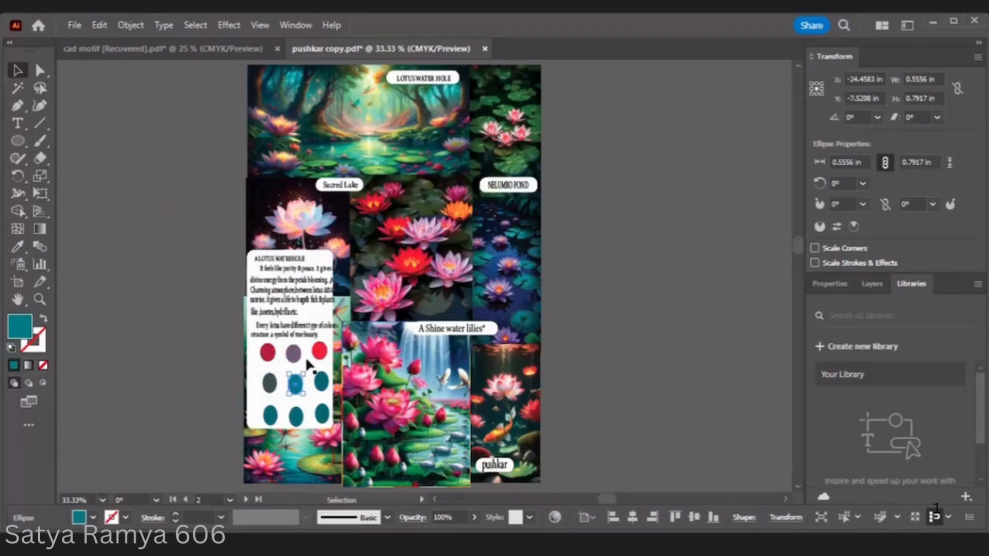
pyautogui.click(322, 382)
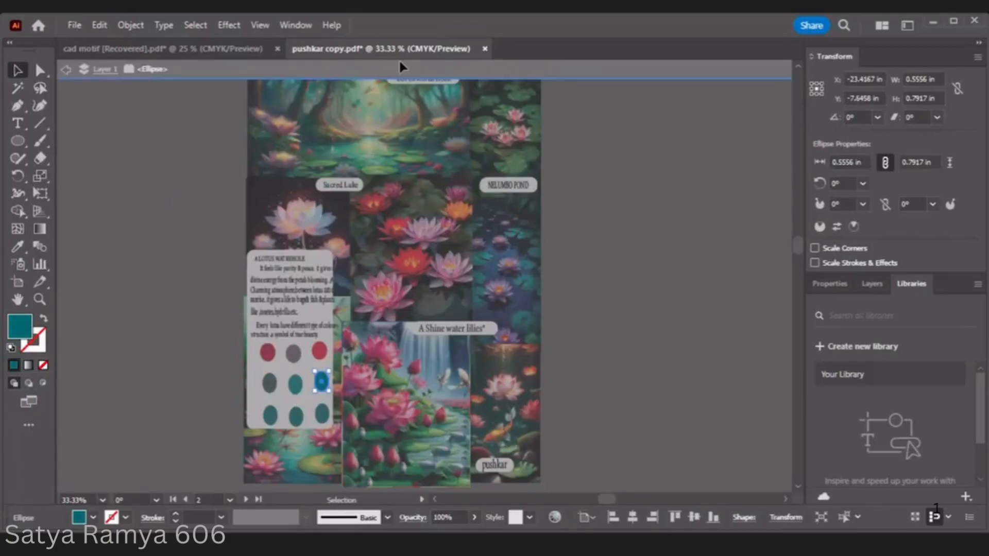
pyautogui.click(18, 247)
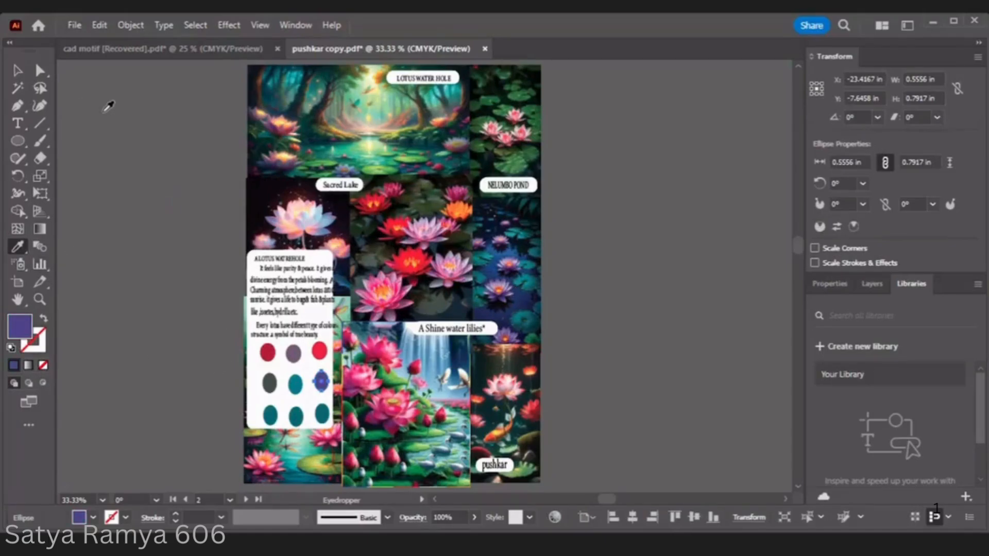
# Step: Recolour the first ellipse of the bottom row pale peach, sampling the large lotus in the Sacred Lake image with the Eyedropper
pyautogui.press('v')
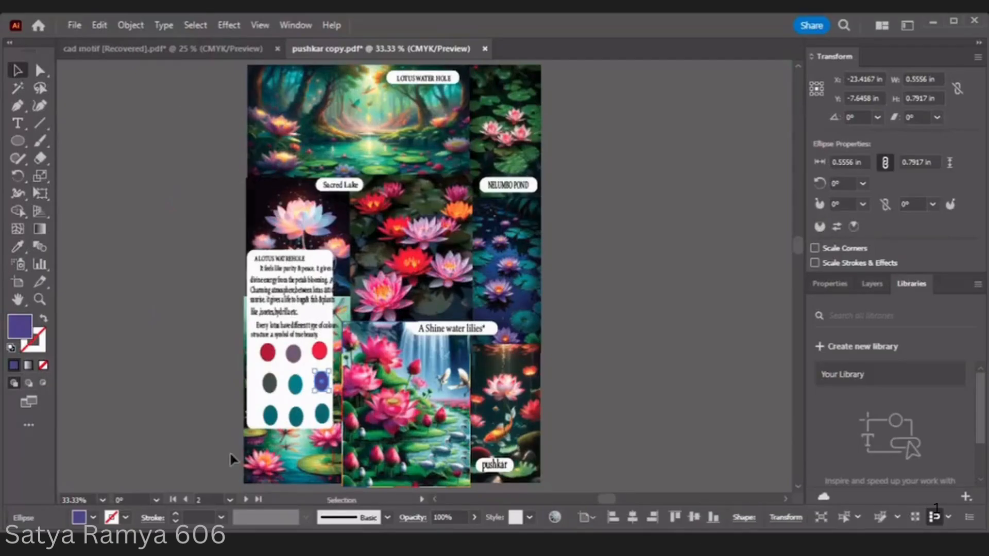
pyautogui.click(268, 417)
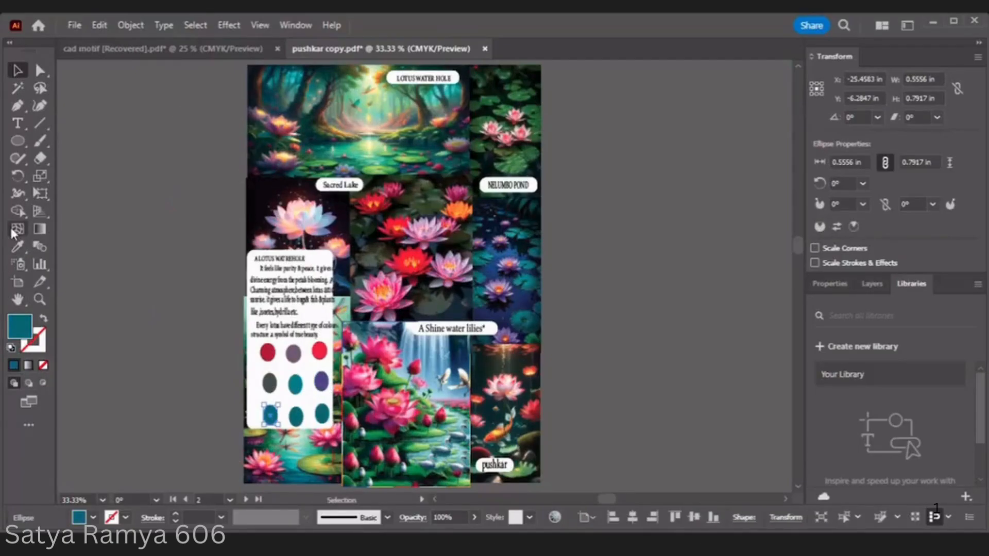
pyautogui.click(20, 245)
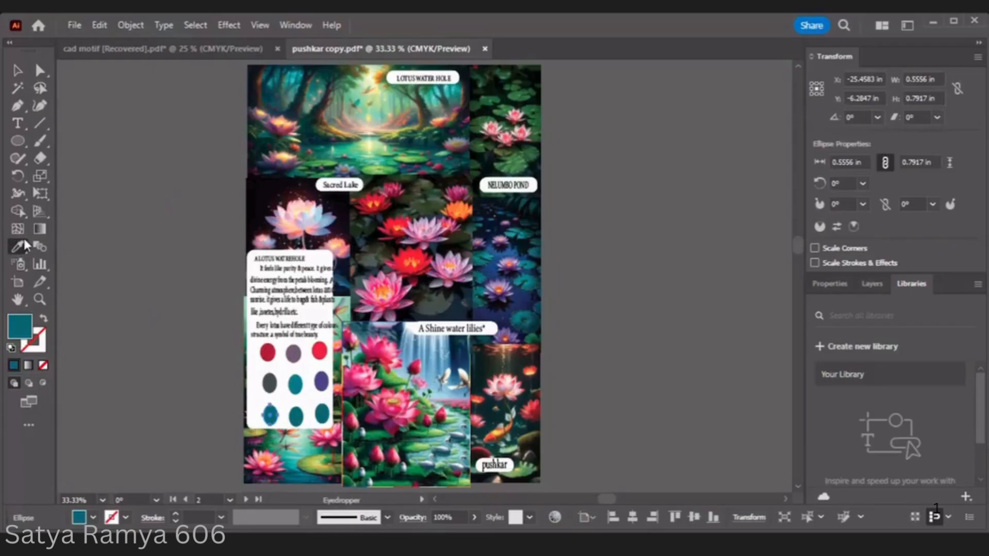
pyautogui.click(303, 205)
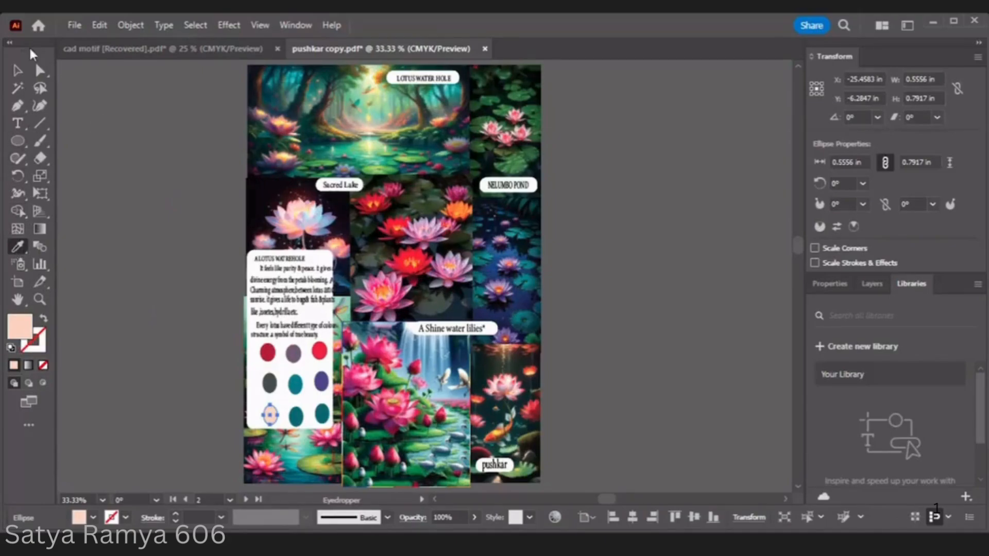
# Step: Recolour the middle ellipse of the bottom row orange, sampling the centre of the large pink lotus in the water lilies image with the Eyedropper
pyautogui.click(19, 72)
pyautogui.click(297, 415)
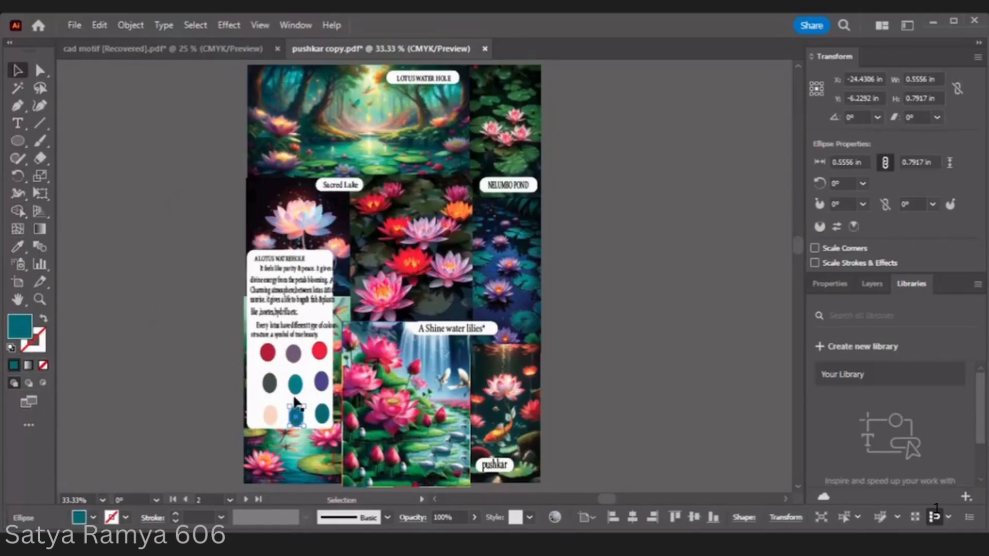
pyautogui.click(17, 247)
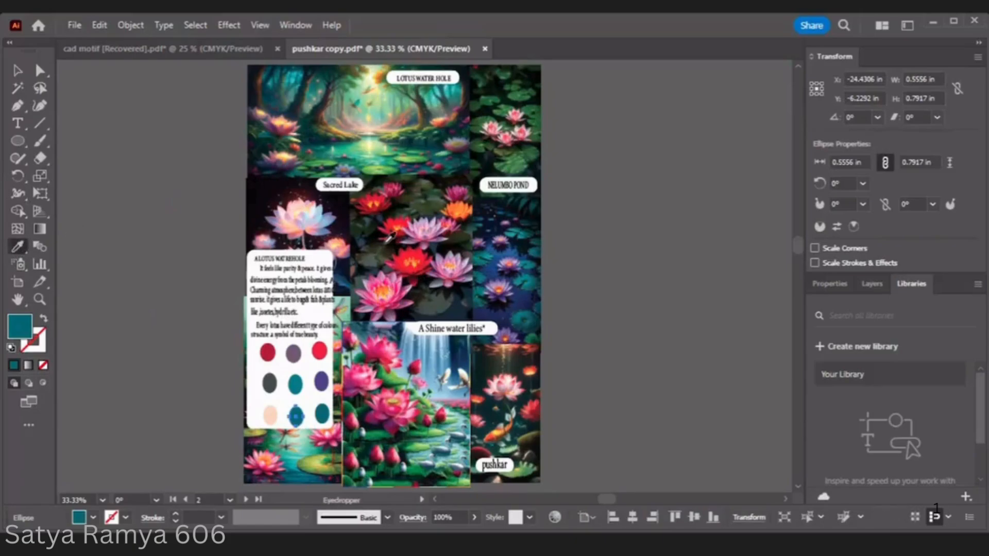
pyautogui.click(386, 292)
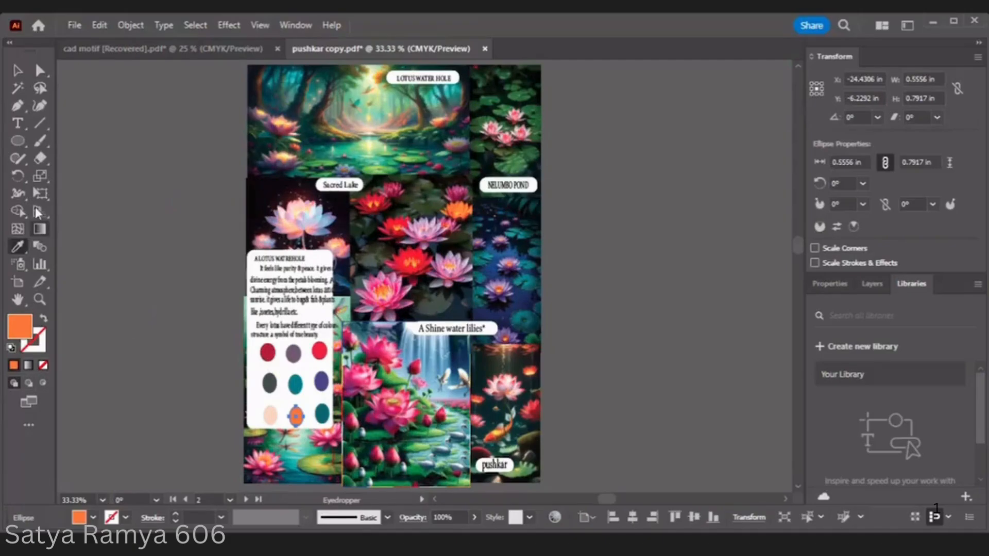
# Step: Recolour the last ellipse of the bottom row yellow-orange, sampling the centre of the large pink lotus in the water lilies image with the Eyedropper
pyautogui.click(17, 70)
pyautogui.doubleClick(320, 415)
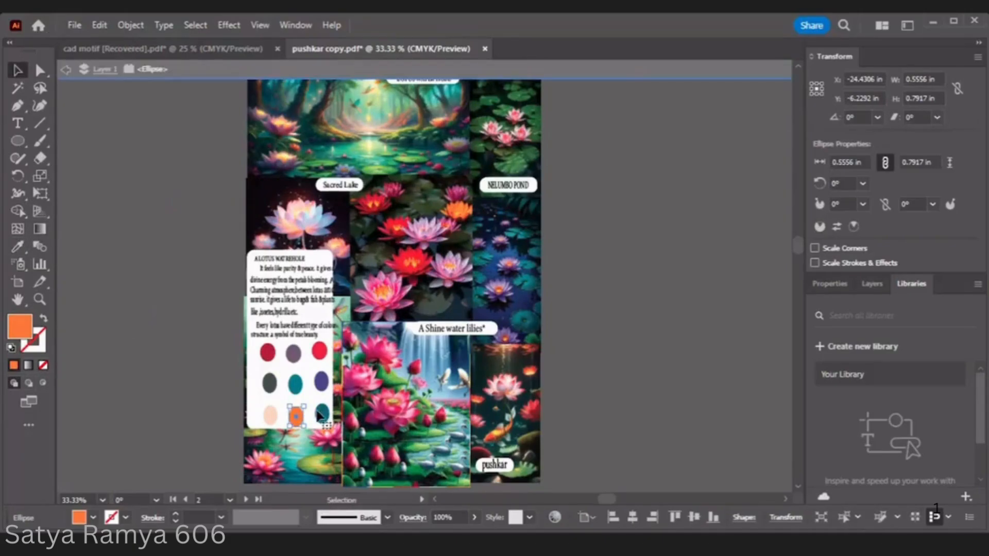
pyautogui.click(352, 64)
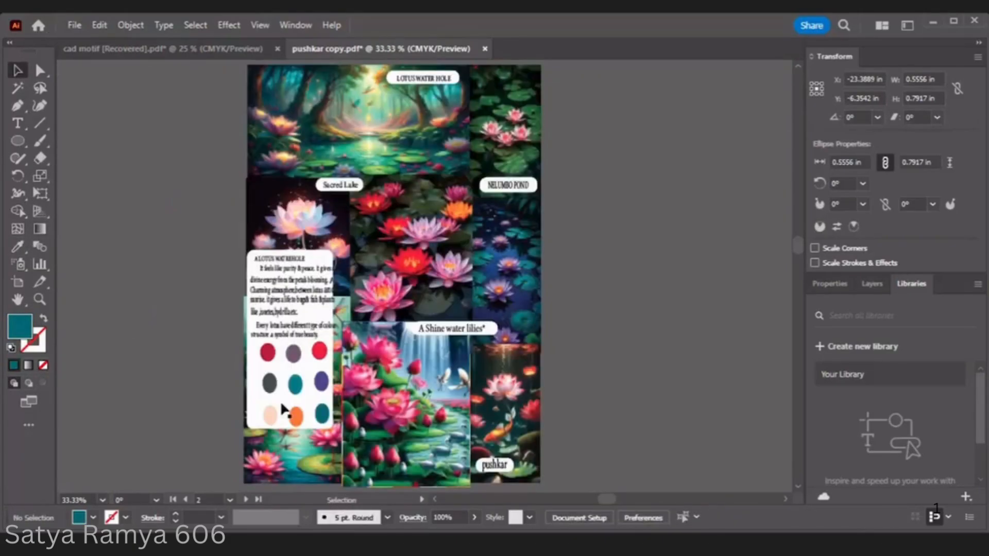
pyautogui.doubleClick(315, 415)
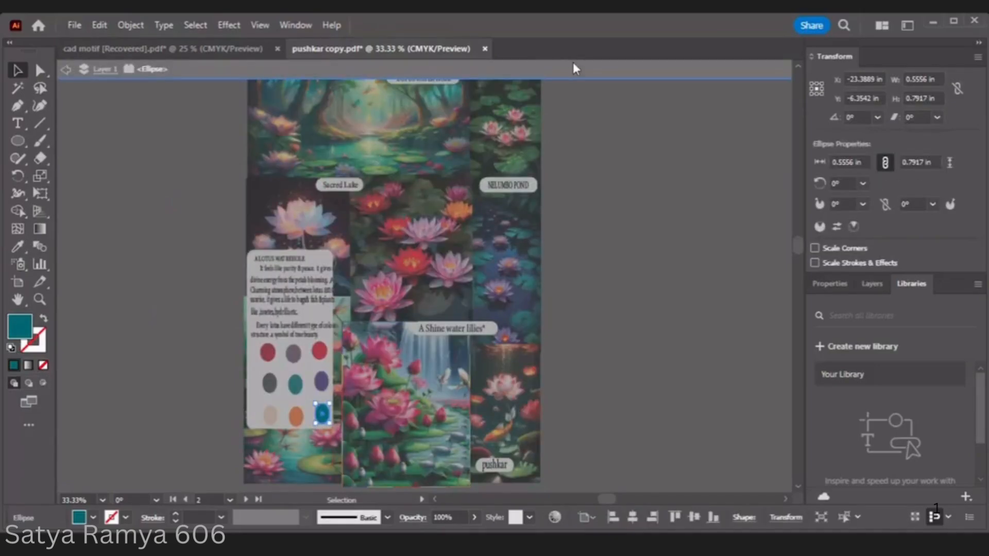
pyautogui.click(573, 63)
pyautogui.click(17, 246)
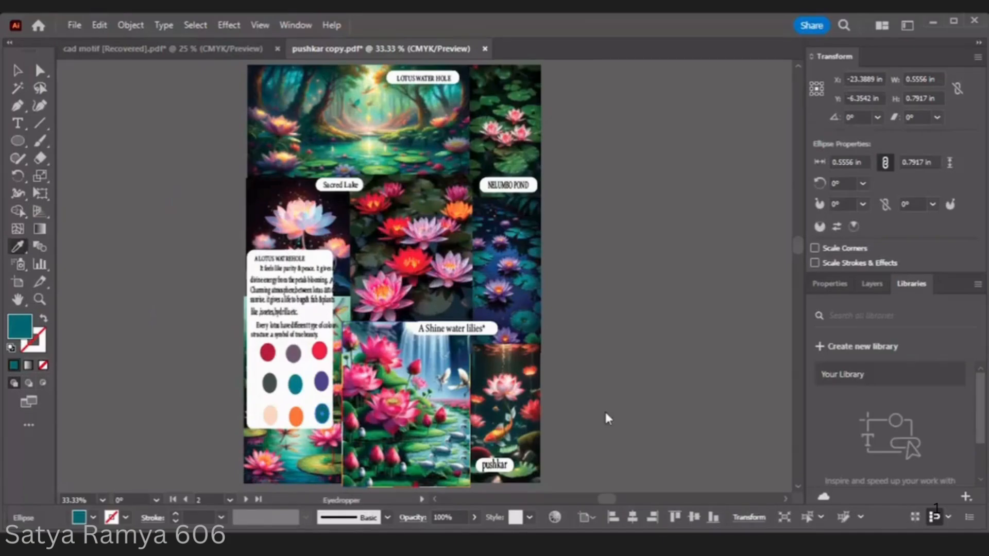
pyautogui.click(465, 205)
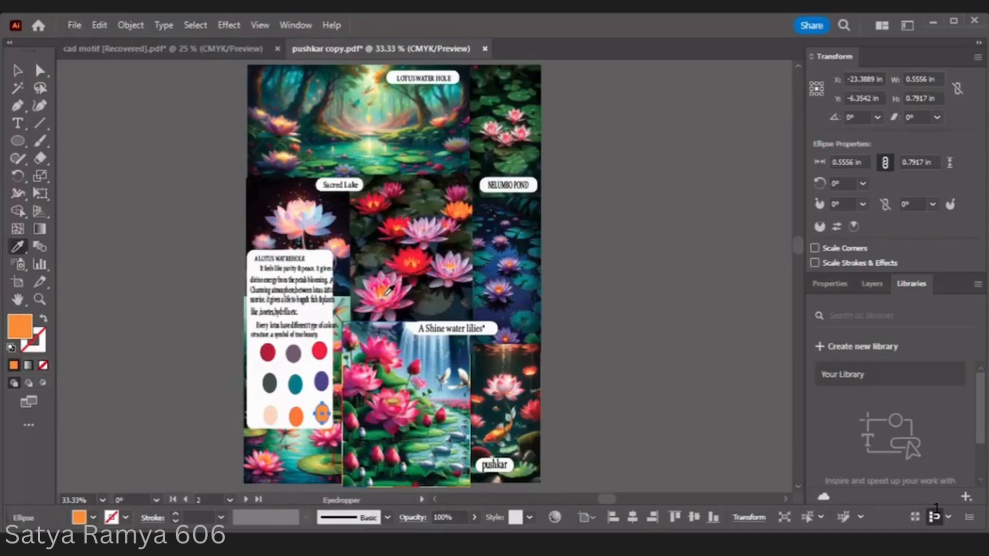
pyautogui.click(386, 294)
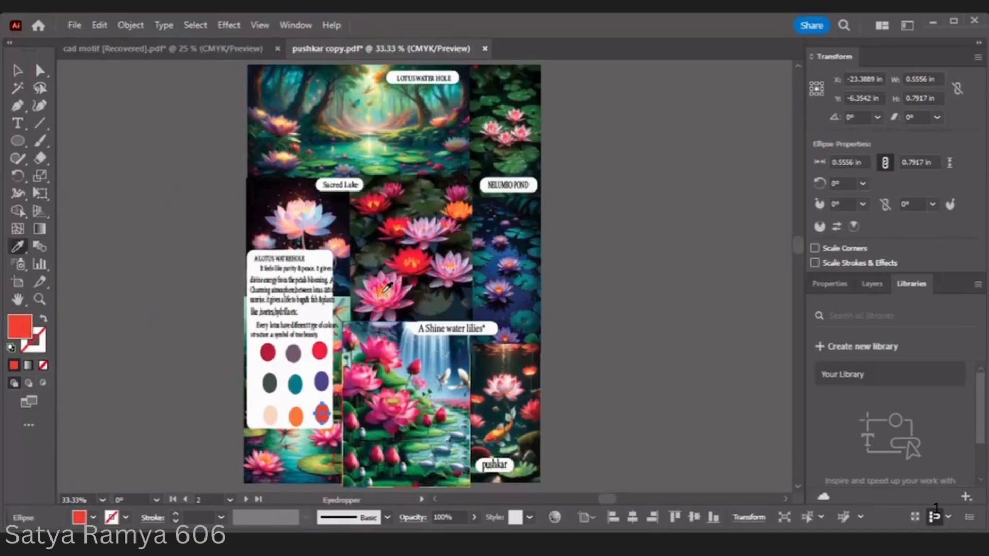
pyautogui.click(384, 292)
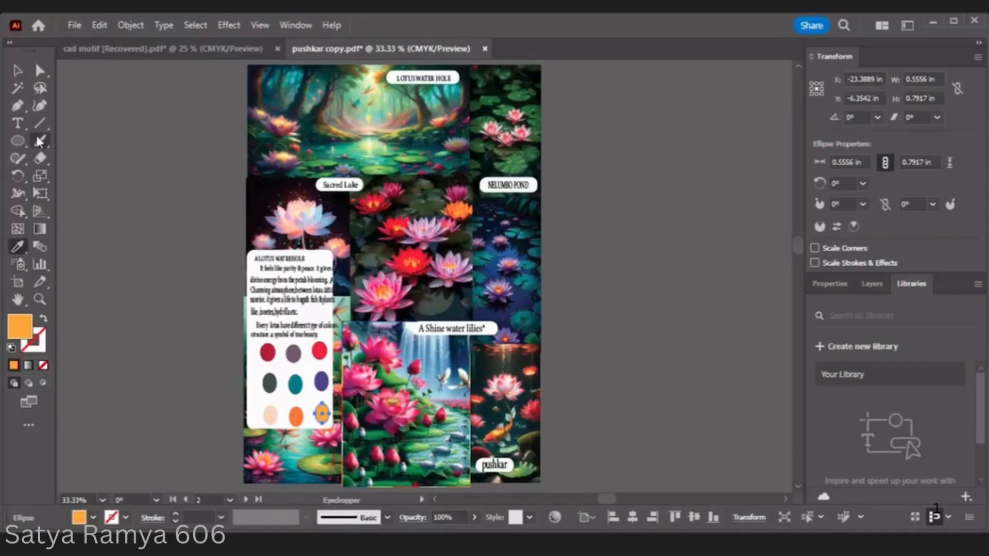
pyautogui.press('v')
pyautogui.click(588, 306)
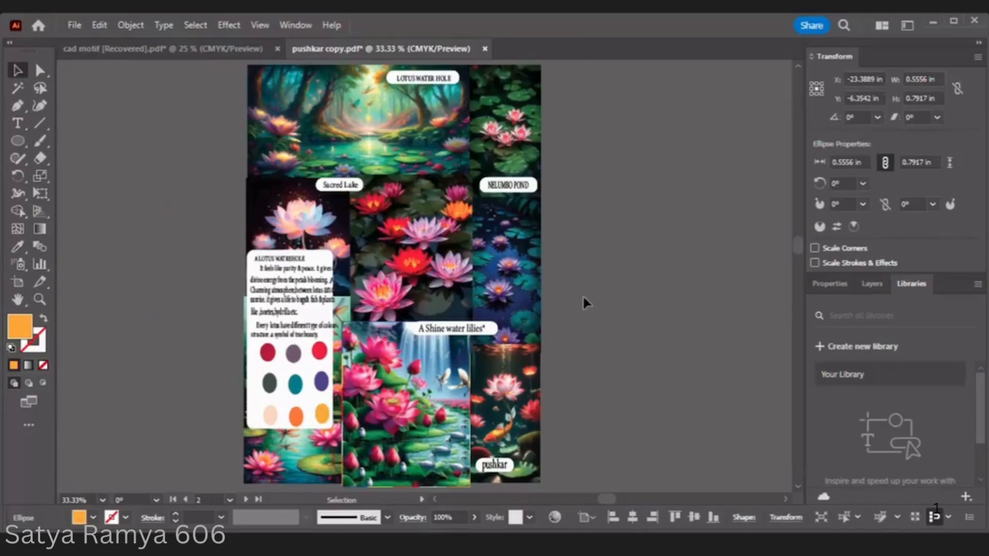